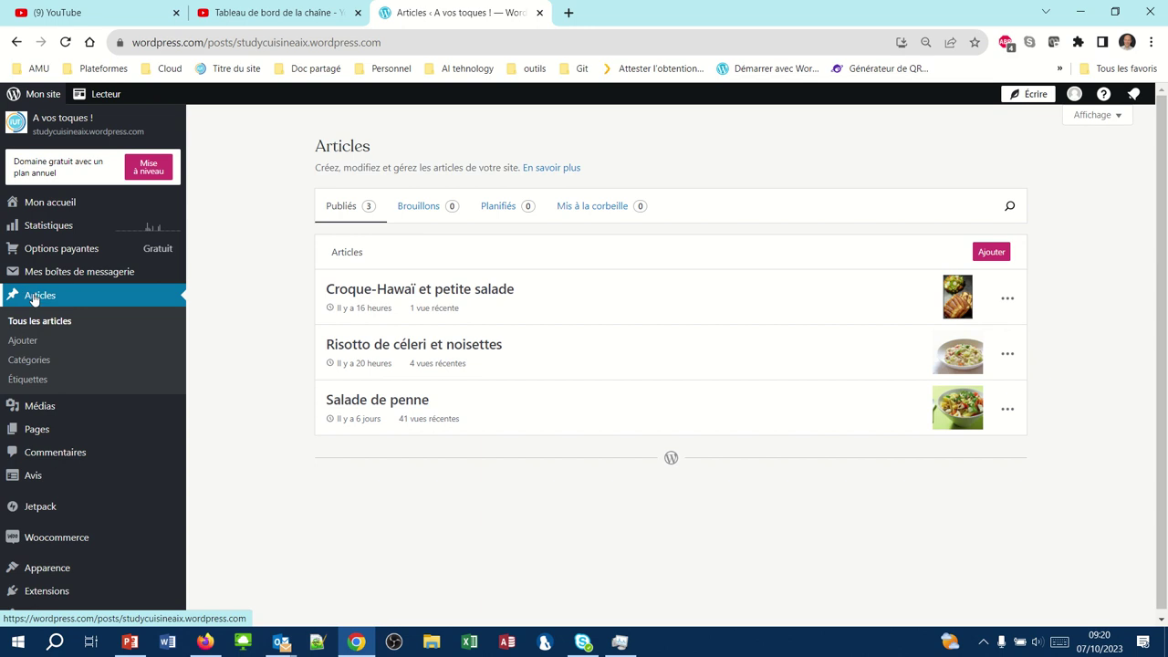
- Add a new top-level article category named "Plat principal"
click(28, 362)
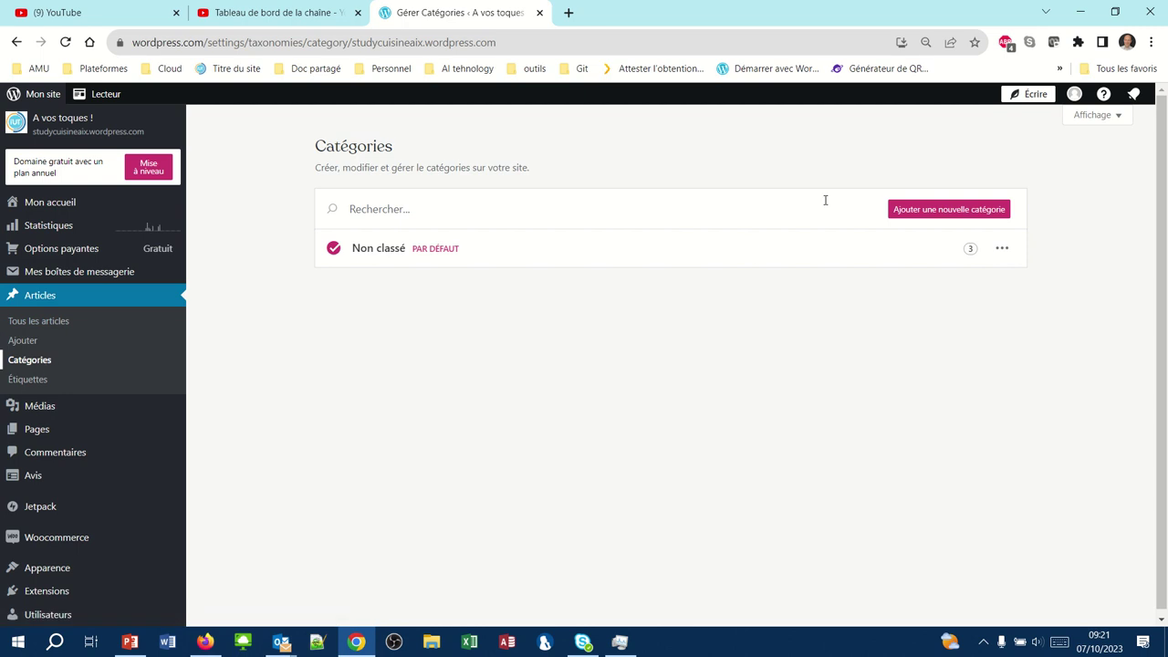
click(932, 219)
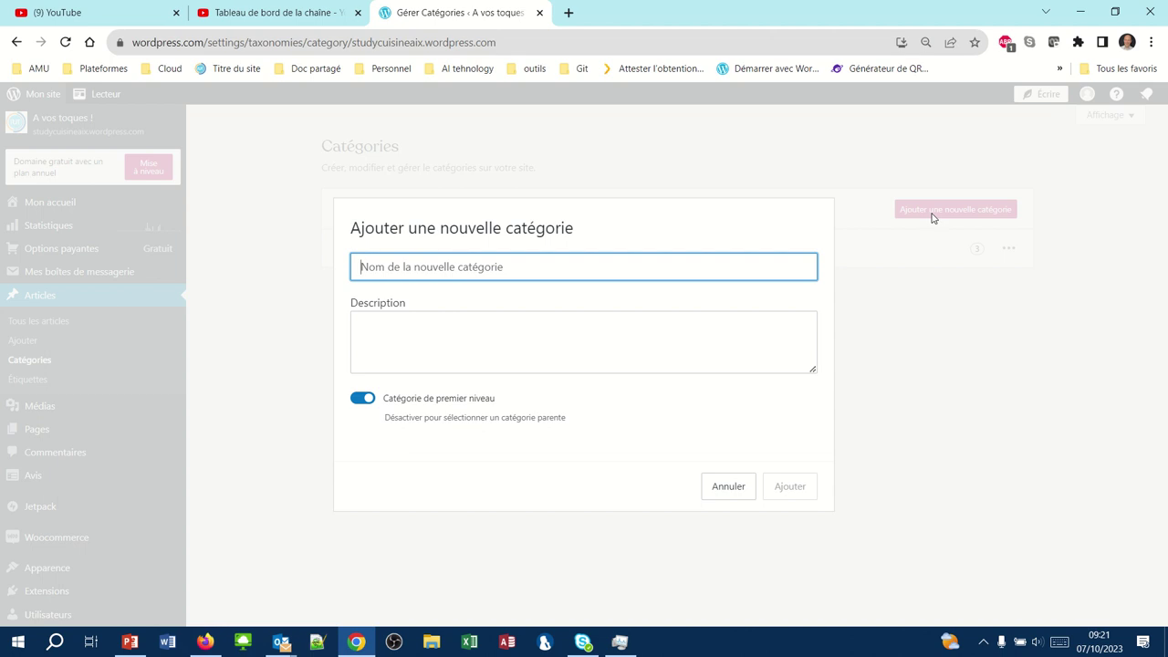
text(Plat)
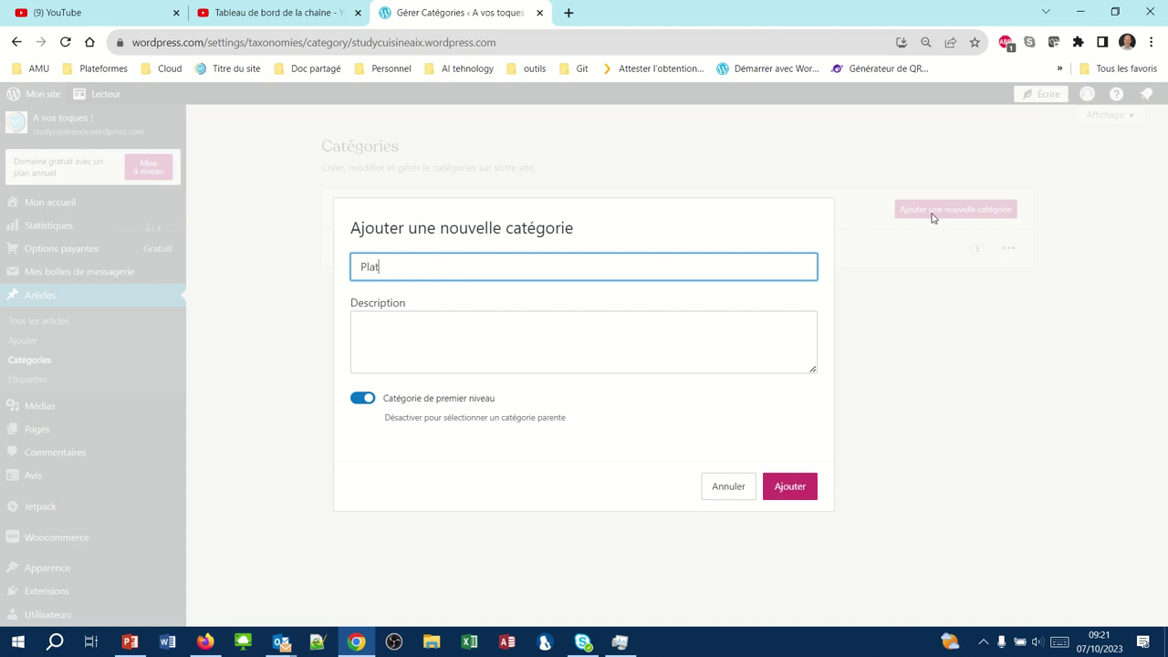
text( piincipal)
click(790, 488)
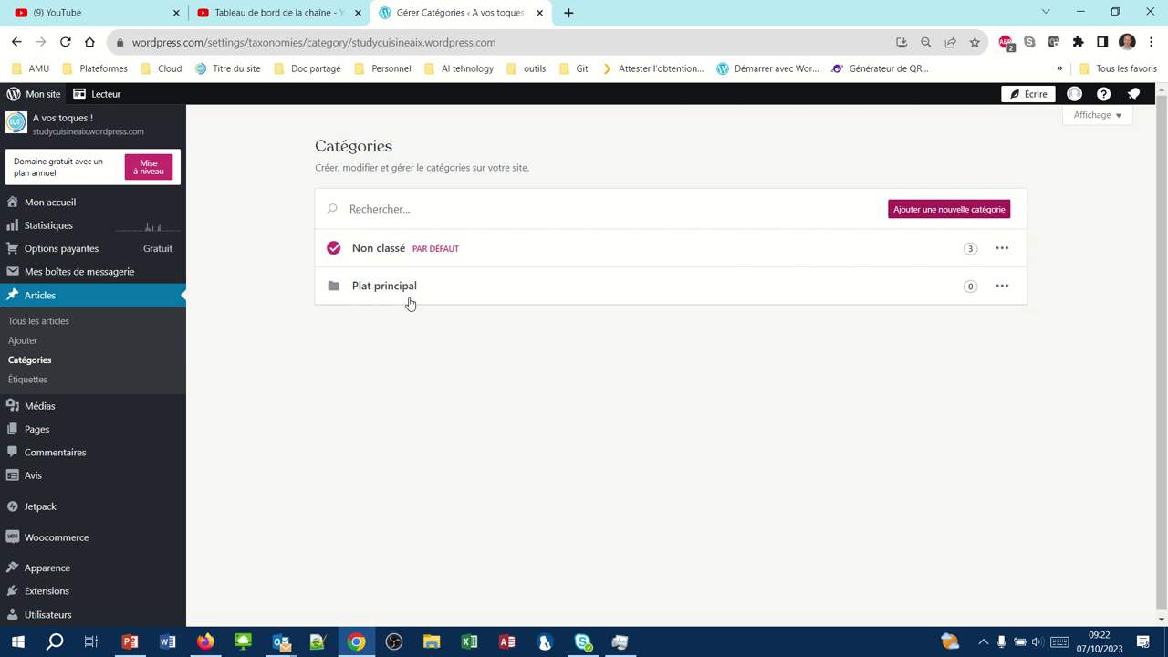
- Assign the "Salade de penne" article to the category Plat principal instead of Non classé and update the article
click(45, 295)
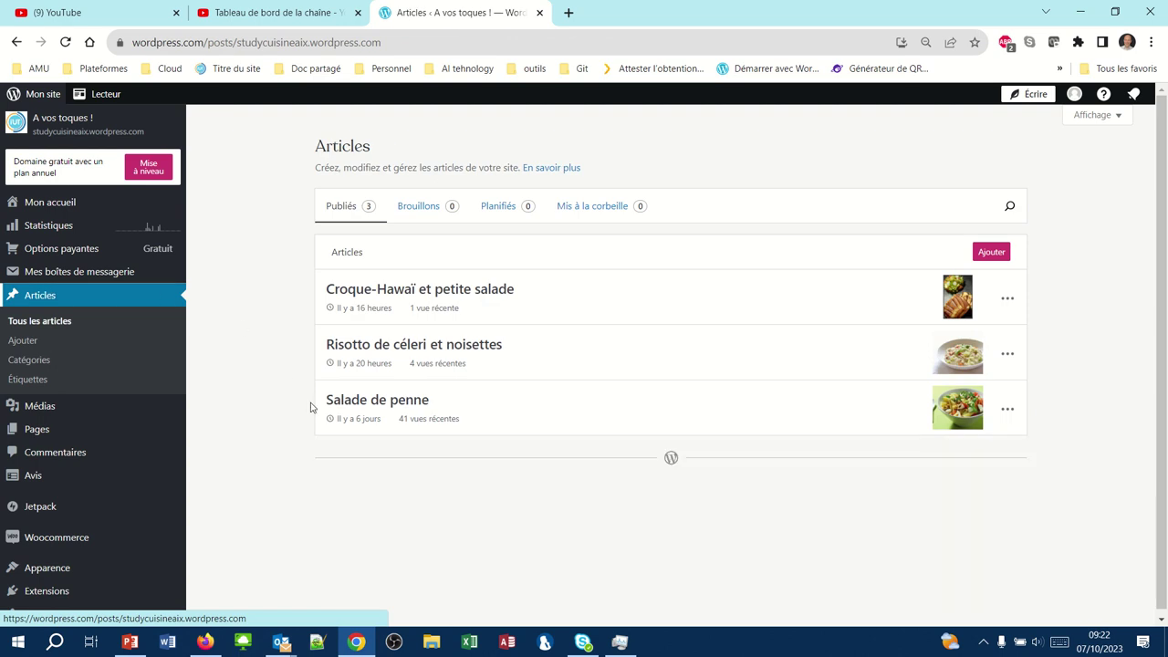
click(345, 402)
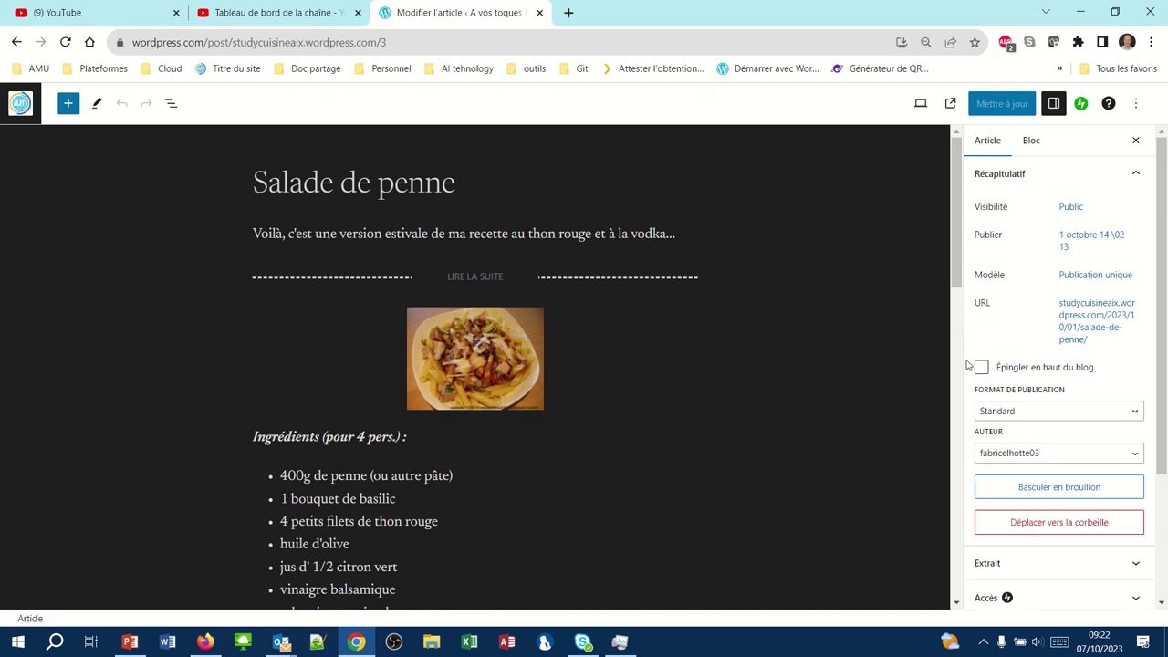
scroll(975, 392, down, 3)
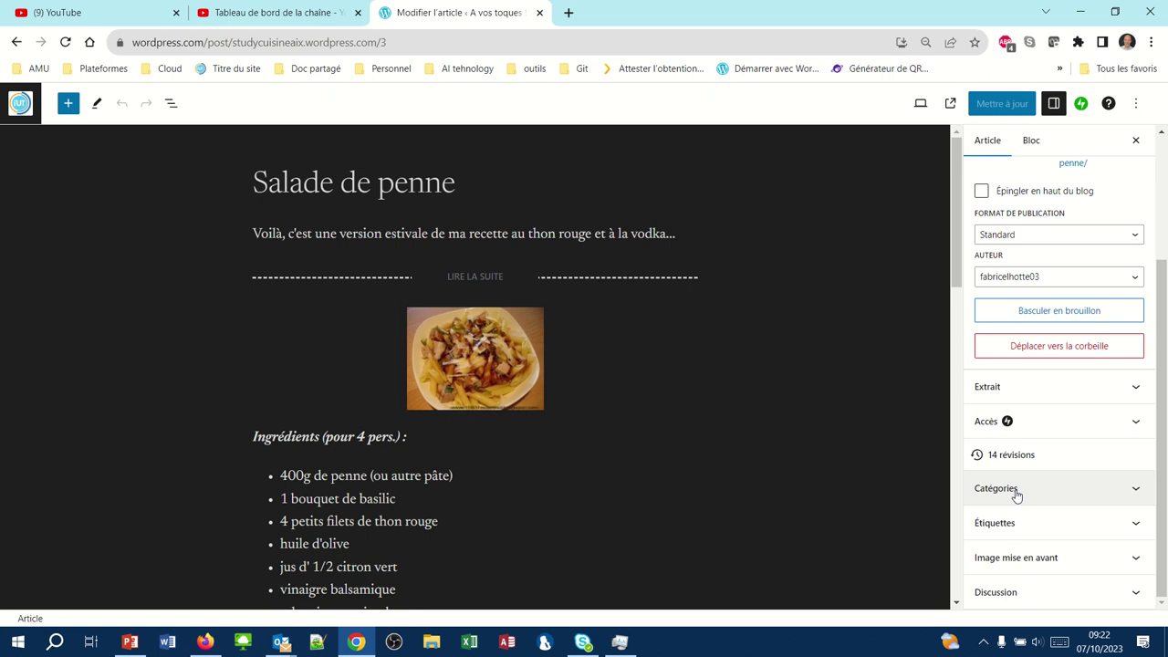
click(1053, 104)
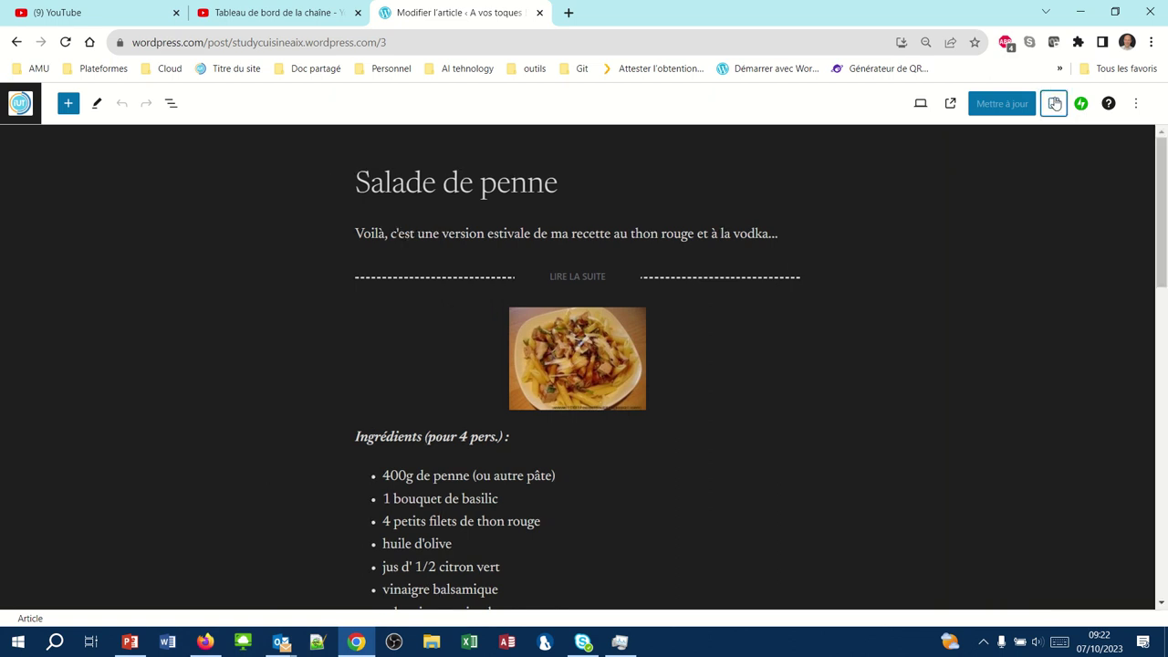
click(1054, 104)
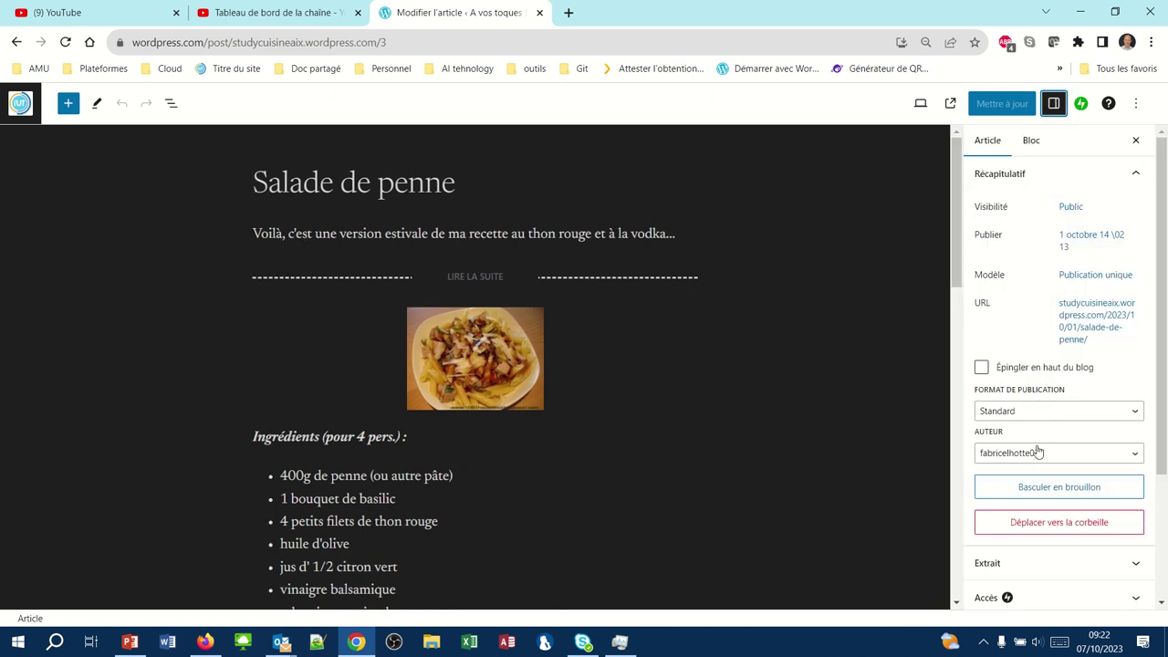
scroll(1037, 453, down, 2)
click(1012, 489)
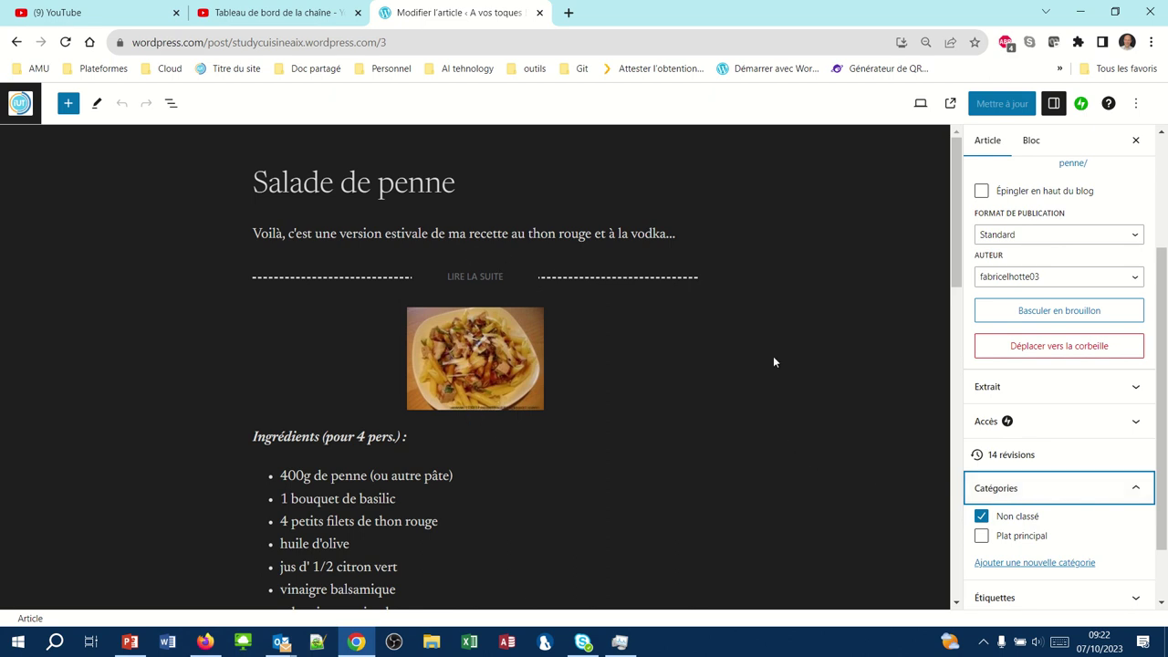
click(981, 517)
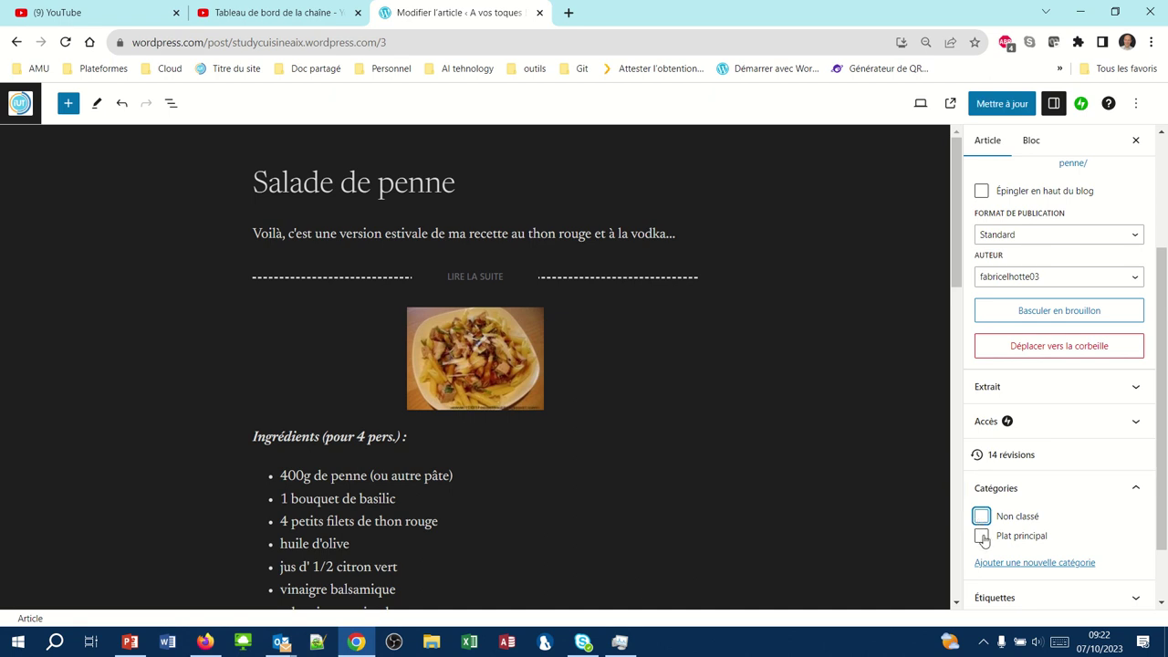
click(981, 536)
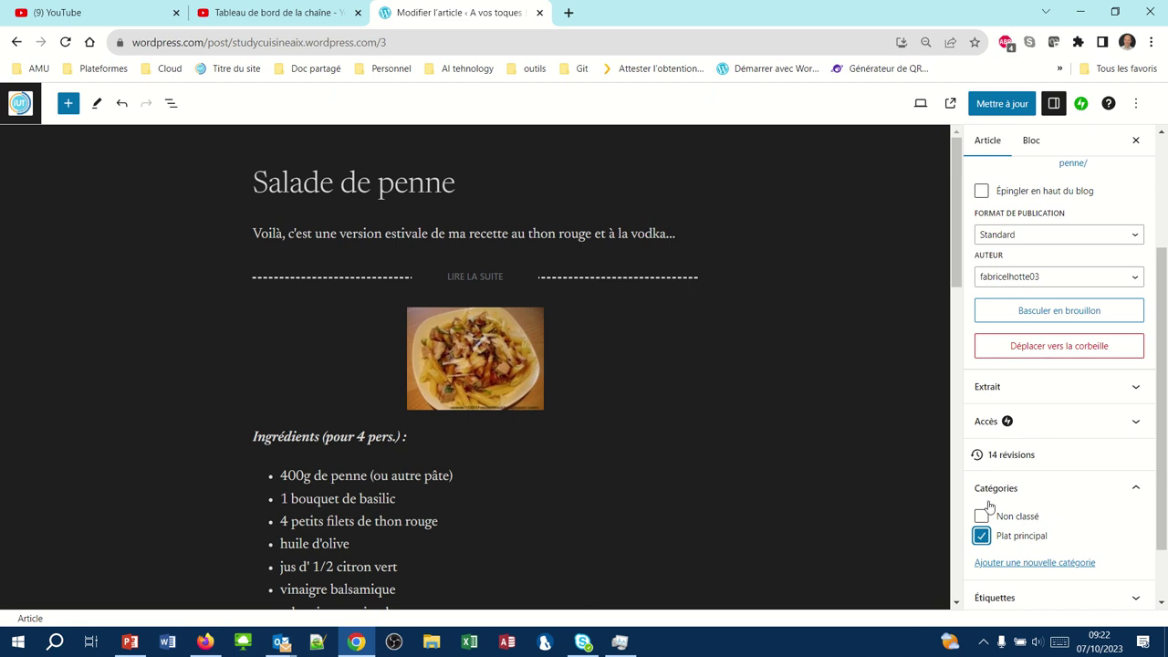
click(995, 106)
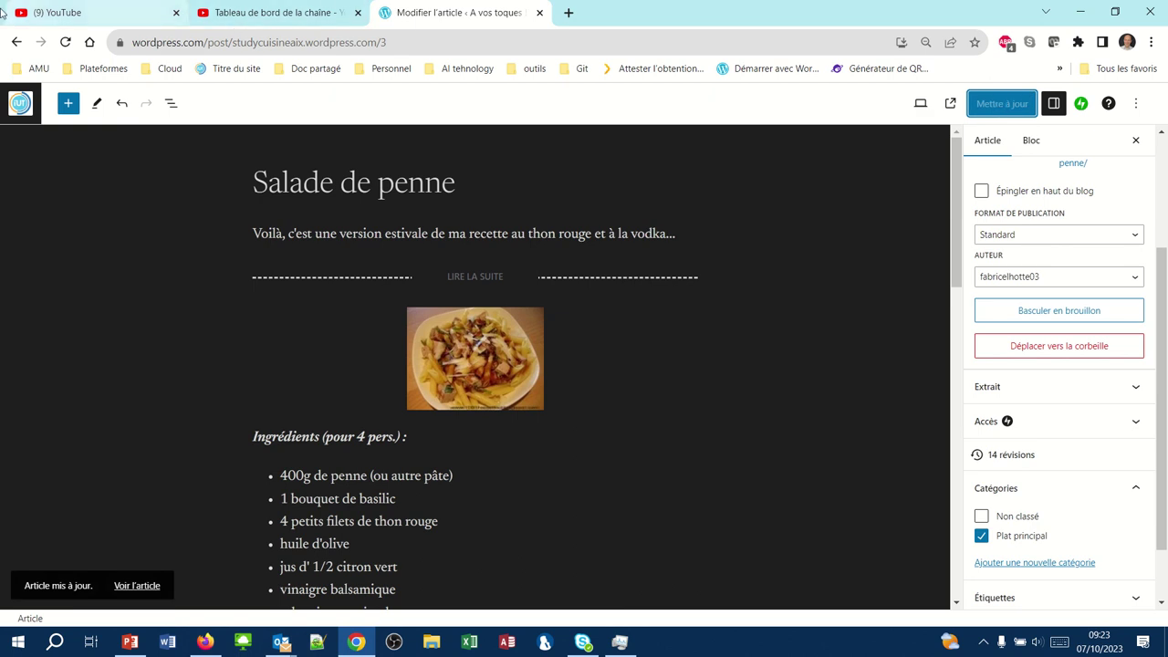
- Return to the article list and open "Risotto de céleri et noisettes" for editing
click(25, 101)
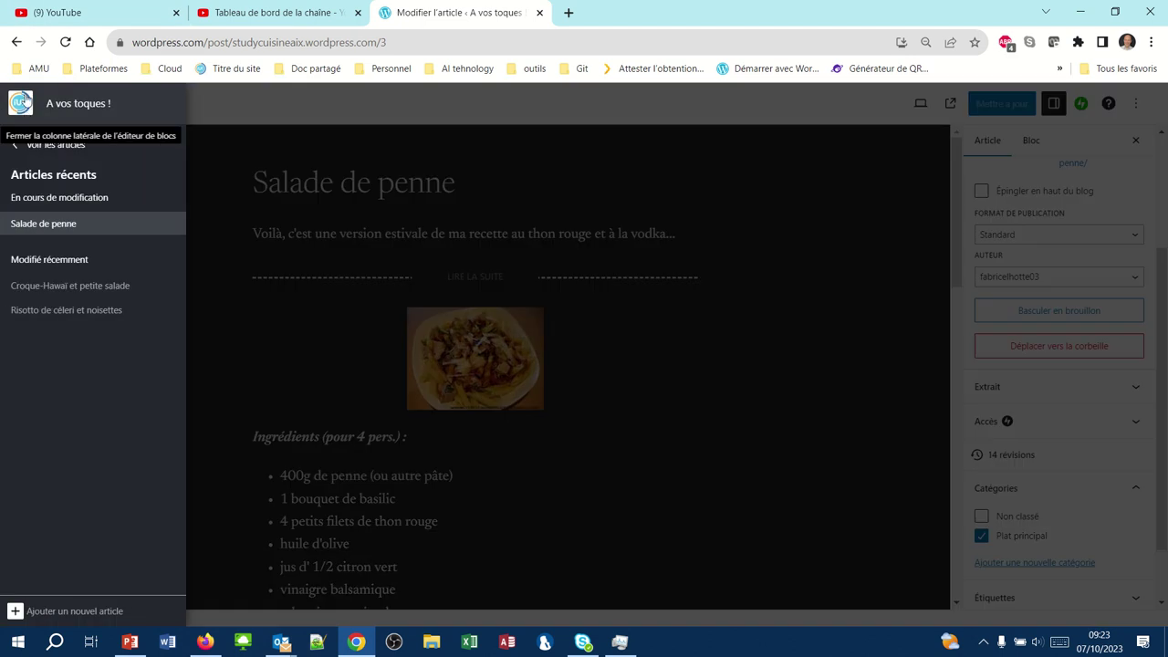
click(43, 148)
click(352, 345)
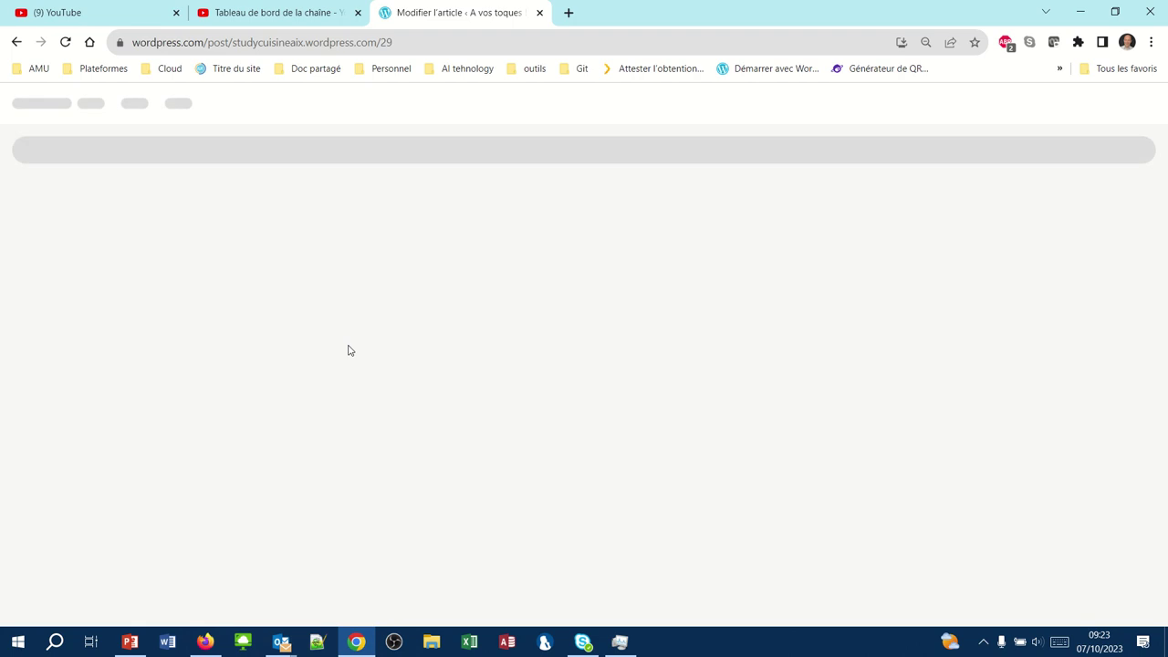
mouse_move(453, 30)
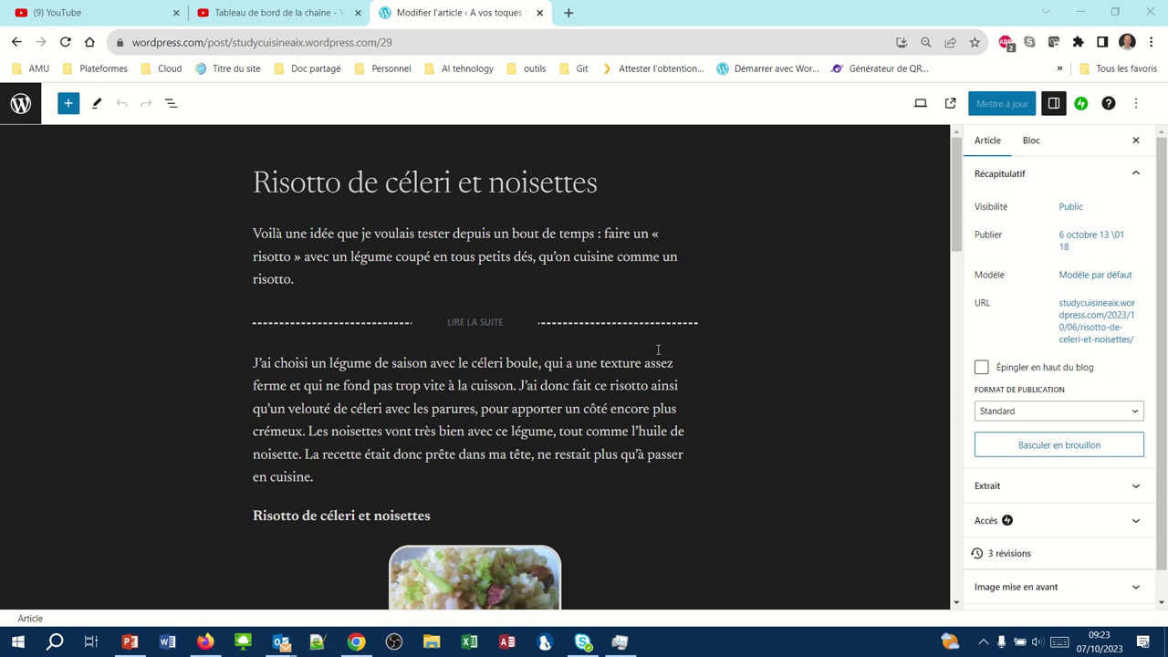
- Assign the risotto article to the category Plat principal, remove it from Non classé, and update the article
scroll(1019, 426, down, 1)
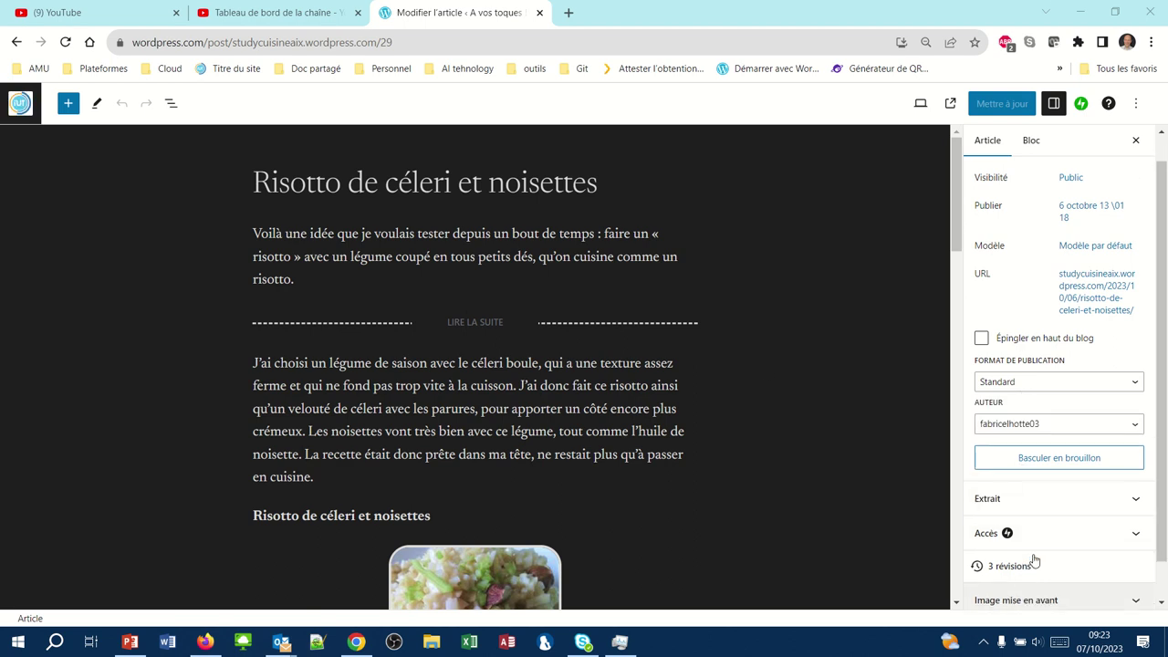
scroll(1035, 560, down, 1)
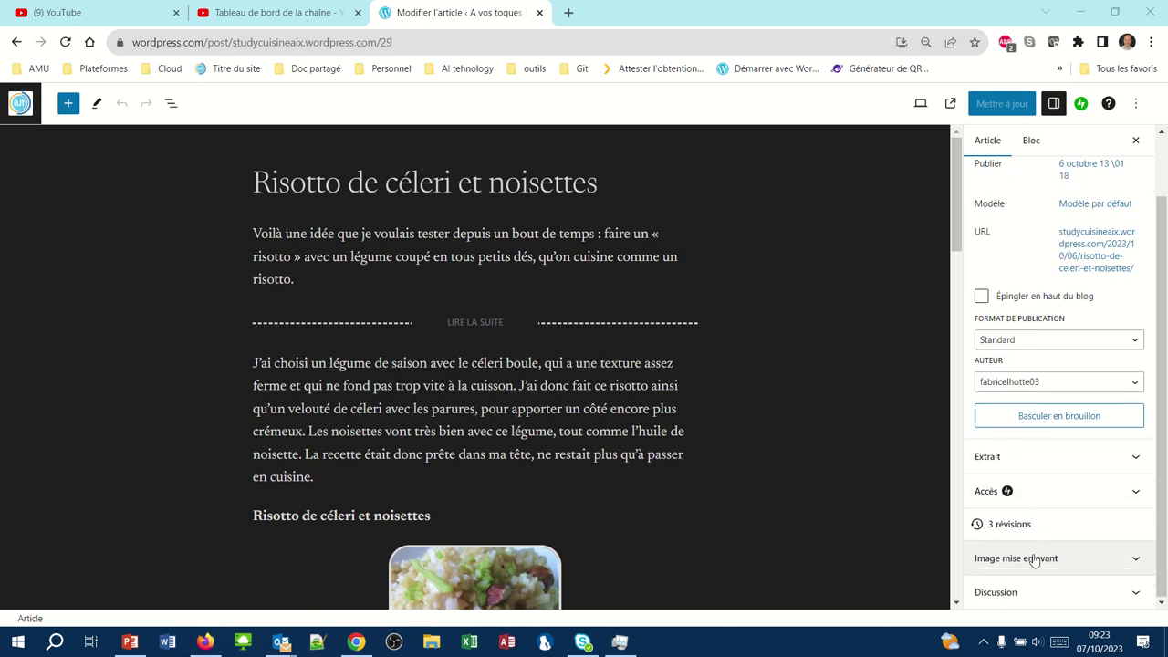
scroll(1034, 560, up, 2)
scroll(1033, 560, down, 2)
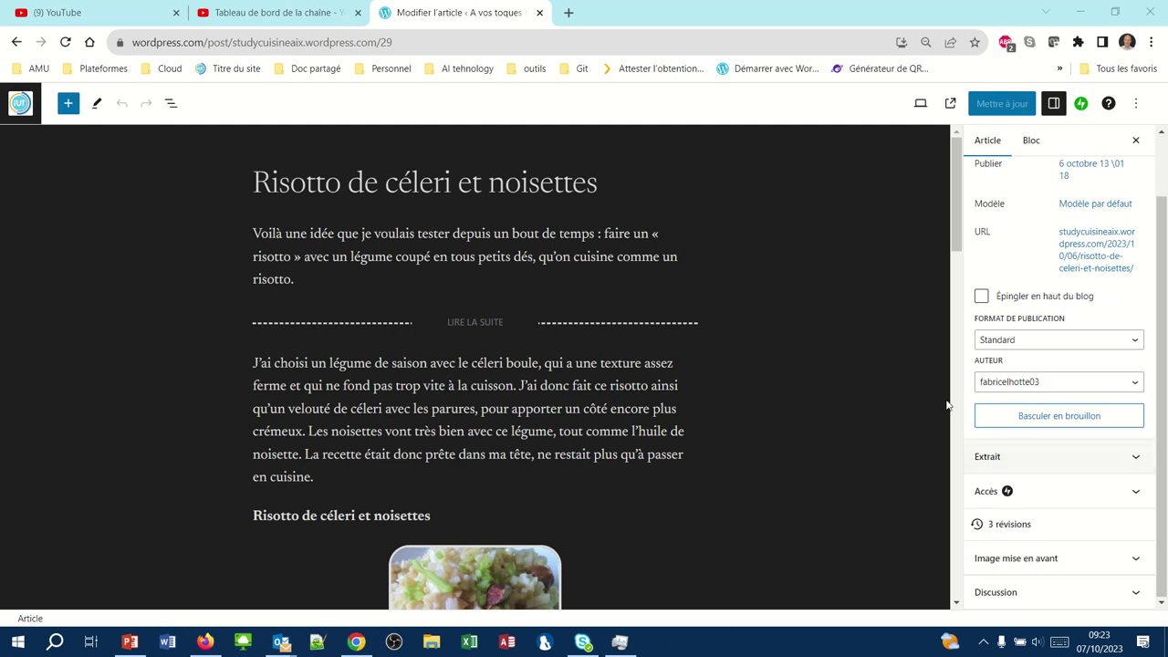
scroll(969, 277, up, 1)
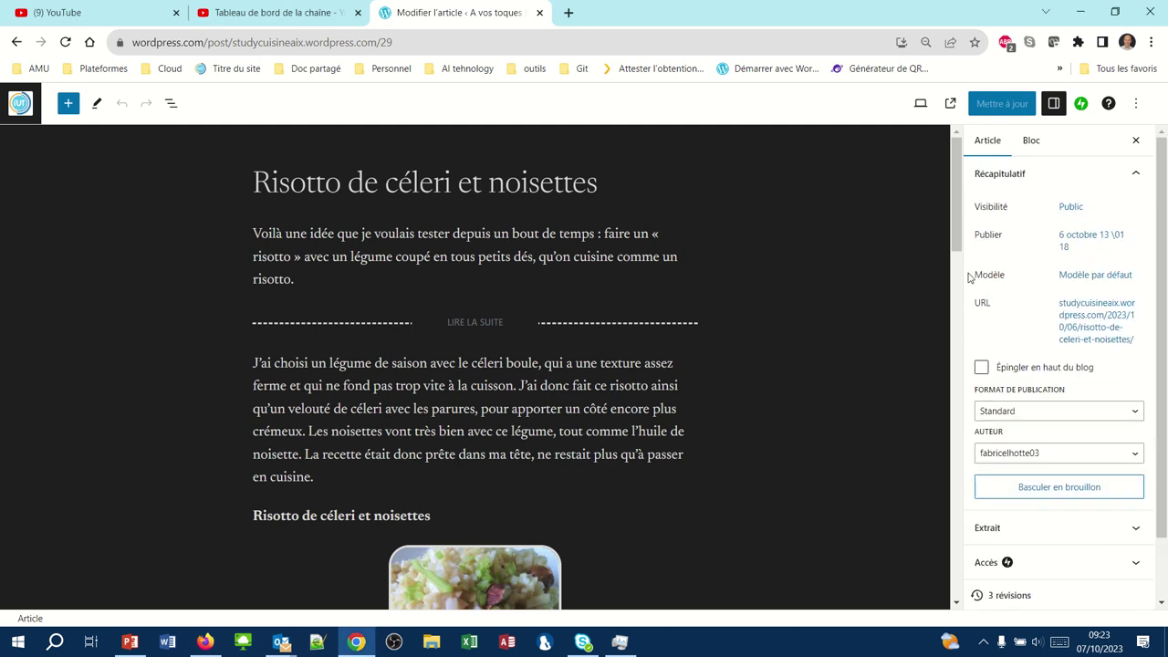
scroll(968, 277, down, 3)
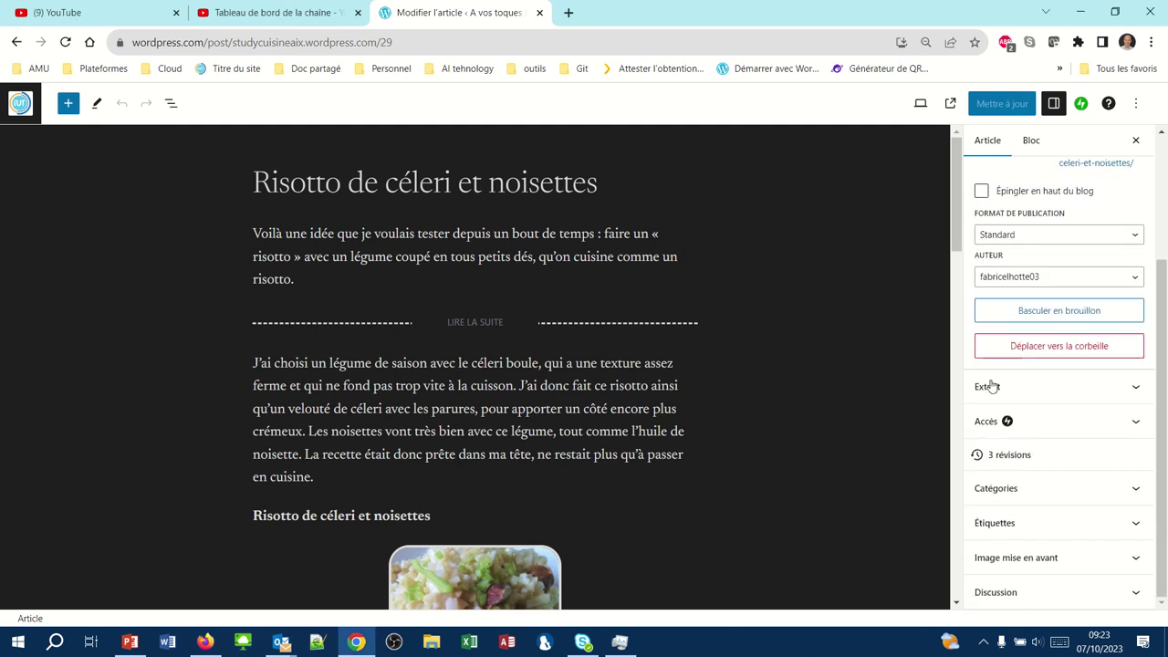
click(1000, 493)
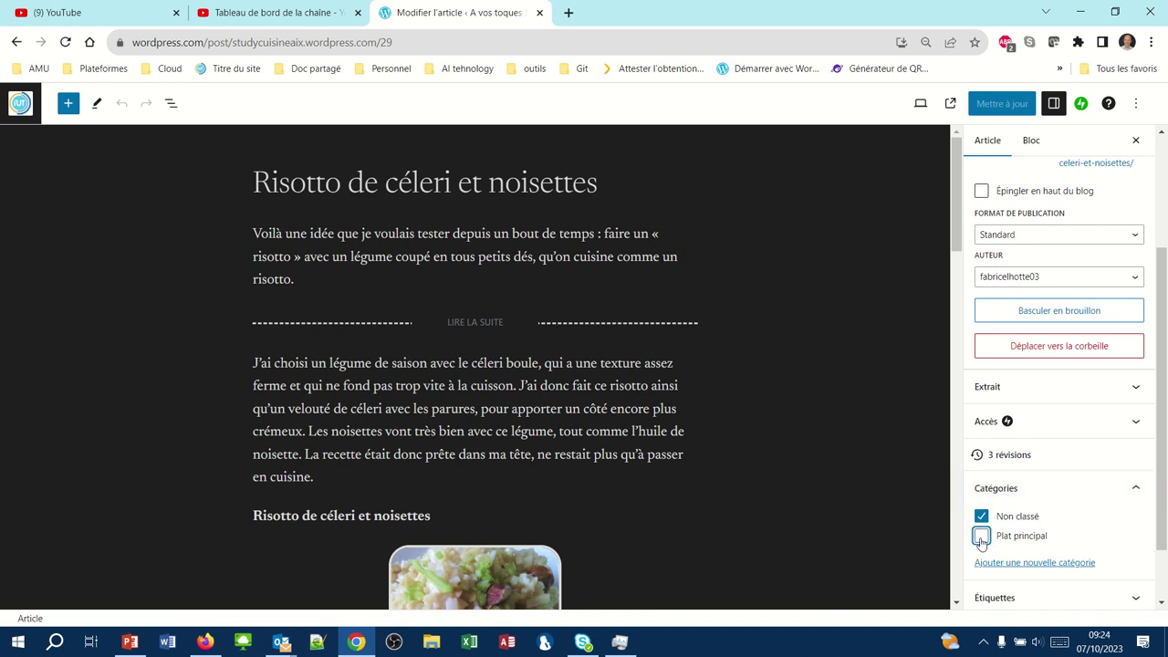
click(981, 539)
click(980, 517)
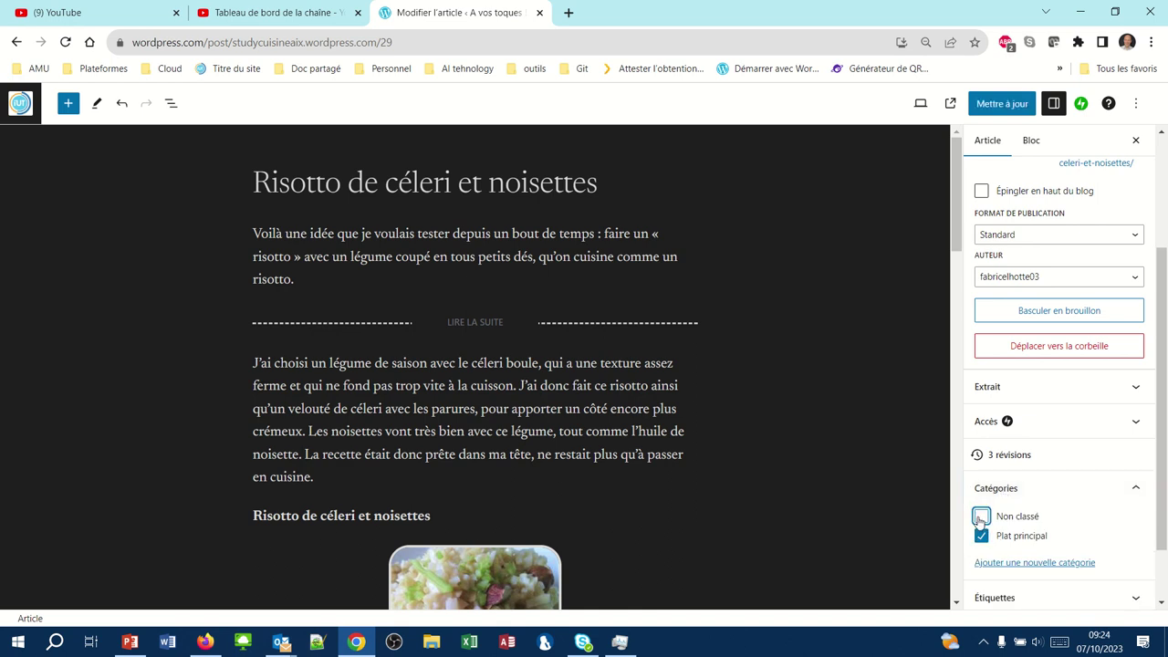
click(1012, 110)
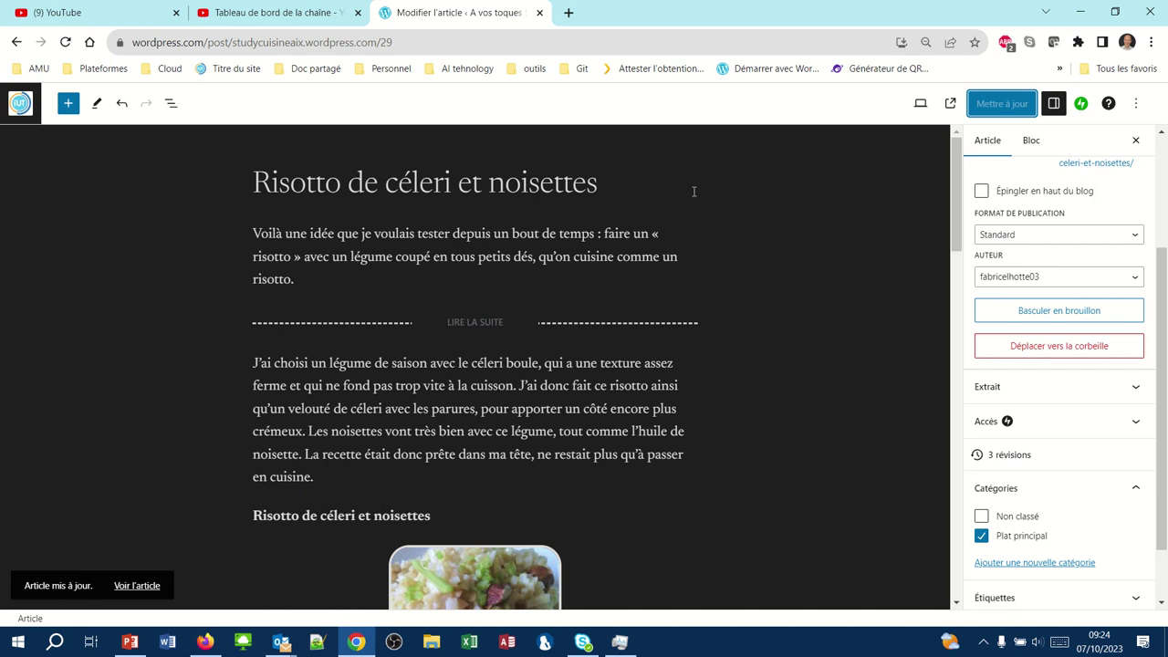
- Go back to the article list, open "Croque-Hawaï et petite salade" for editing and expand its category settings
click(20, 103)
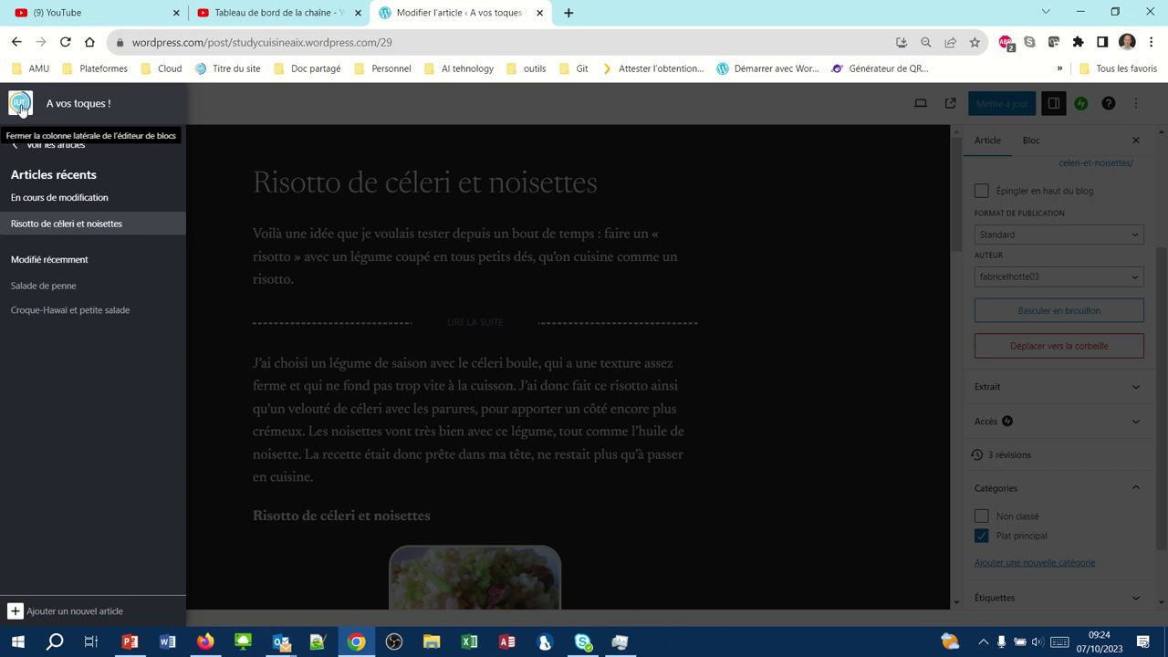
click(17, 147)
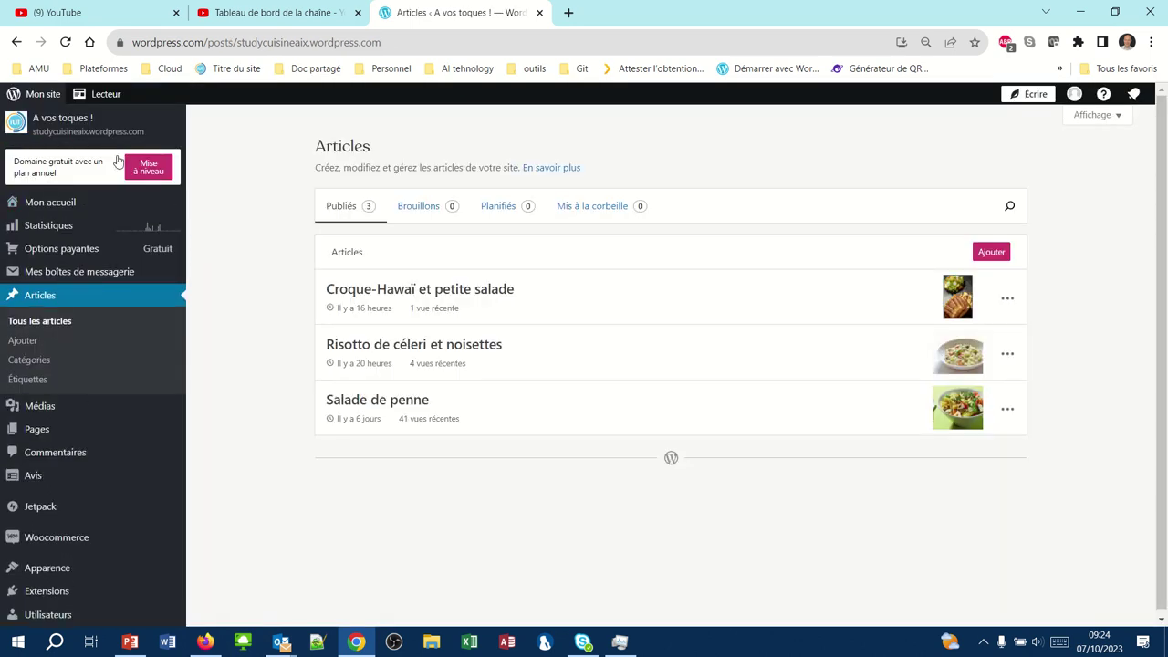
click(360, 293)
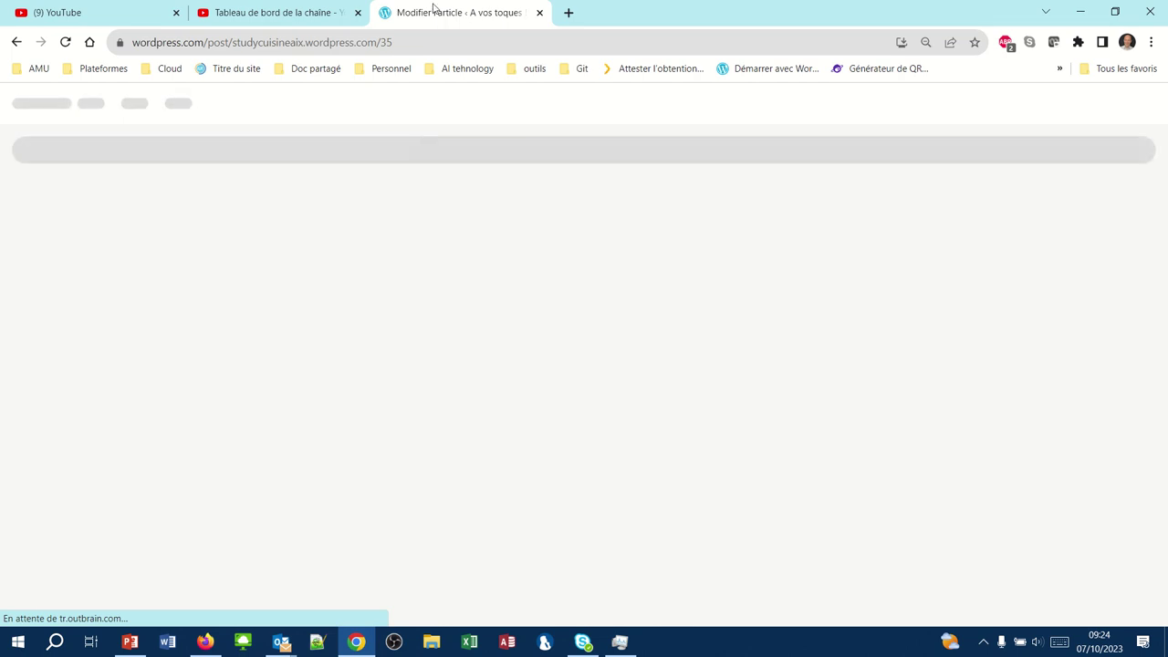
mouse_move(467, 5)
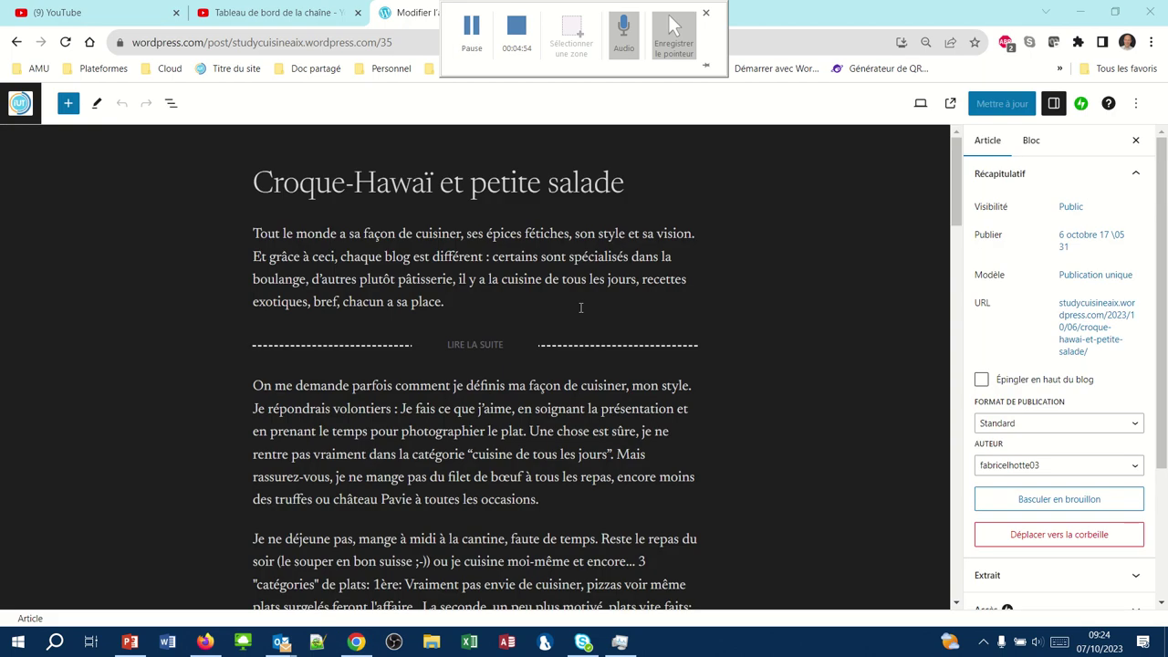
scroll(1046, 372, down, 3)
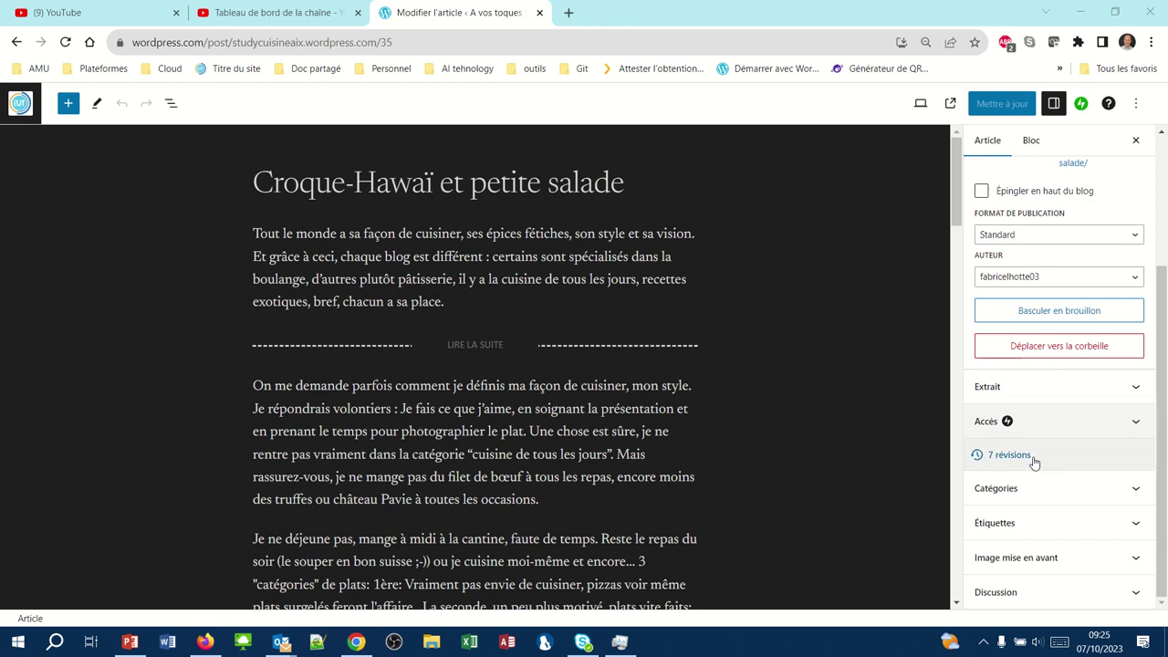
click(1015, 492)
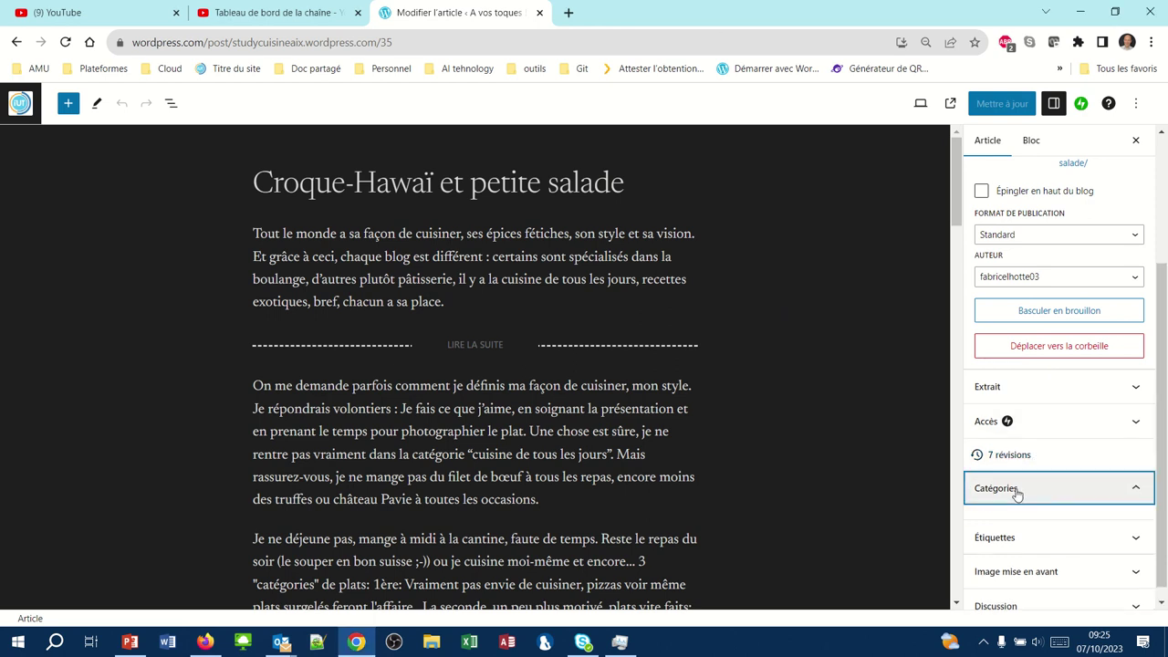